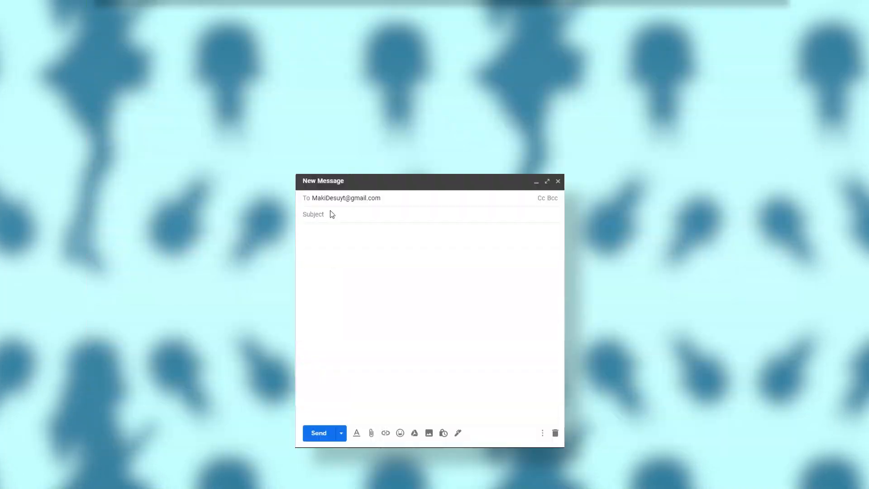
Give the email the subject "Mv Edit Submission" and insert Ruby.png from Google Drive
left_click(332, 214)
type("My")
type(" Edit Submission")
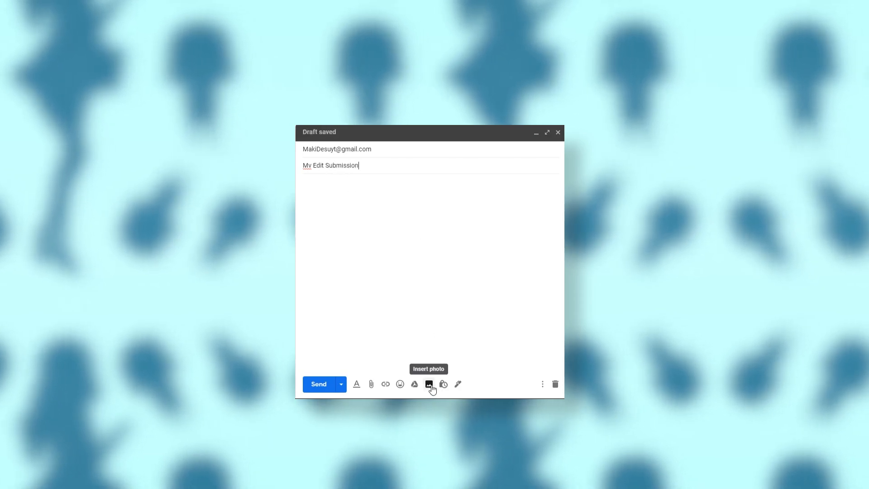
left_click(415, 385)
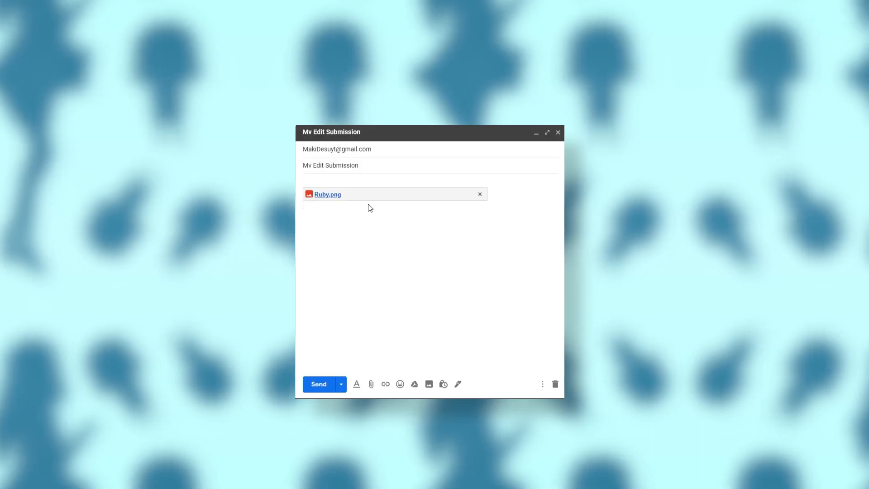
Write the message body "Hi this is my submission for your MV showcase! - (insert user)" below the inserted file
type("Hi this ")
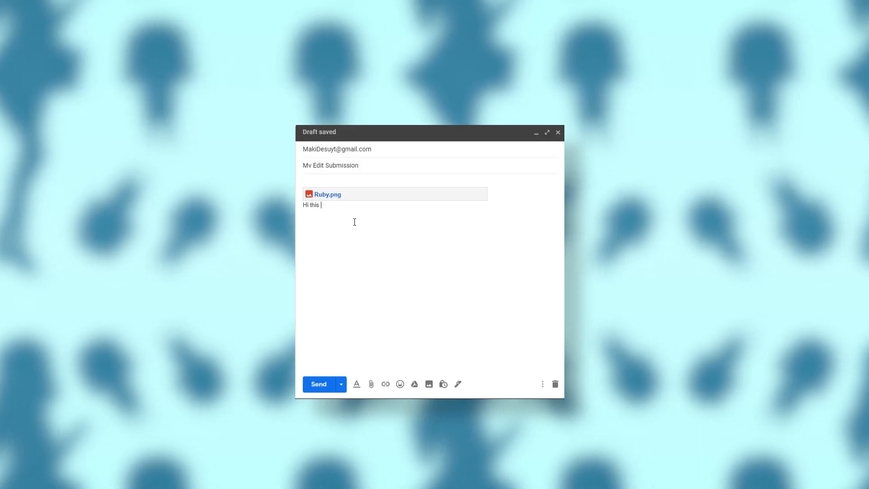
type("is my submission for")
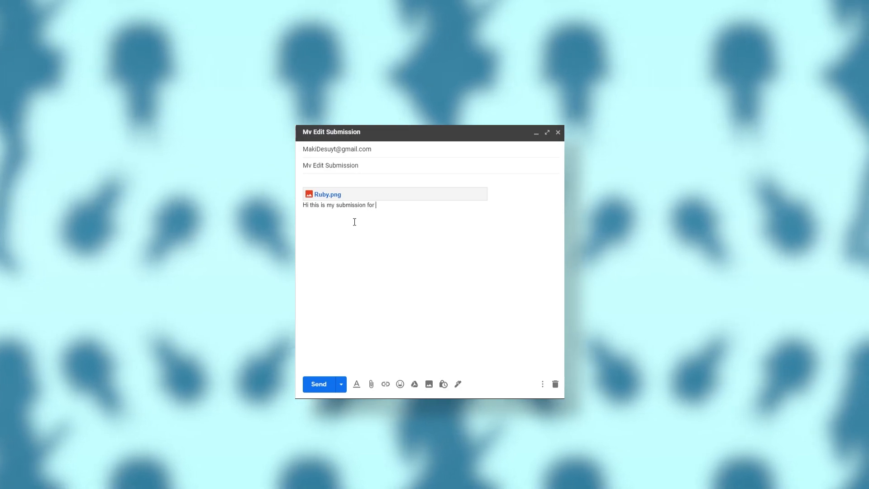
type(" your MV ")
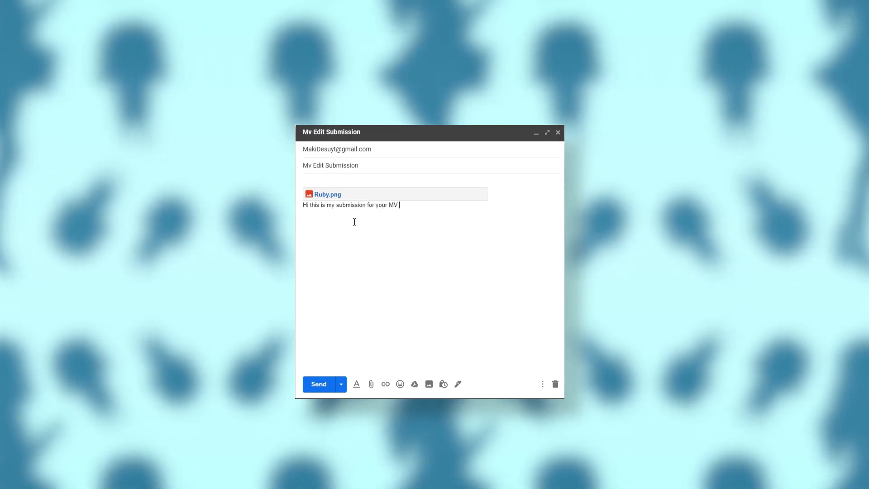
type("showcase!")
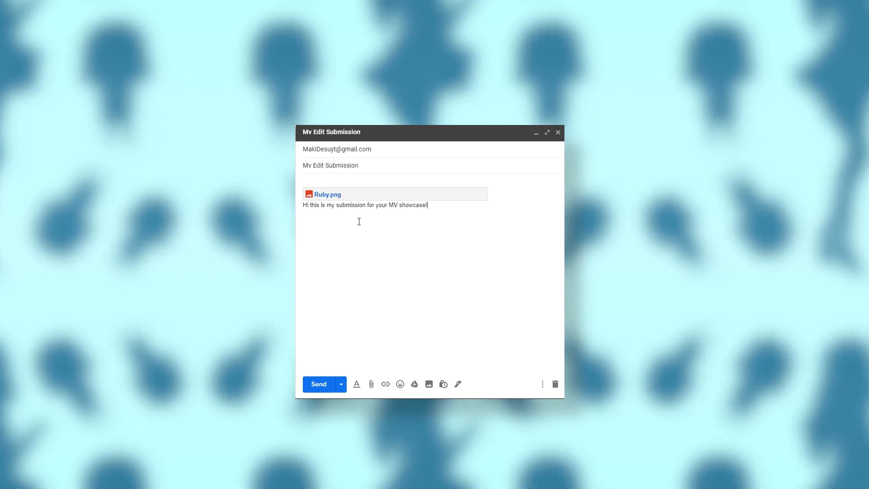
type(" - (insert ")
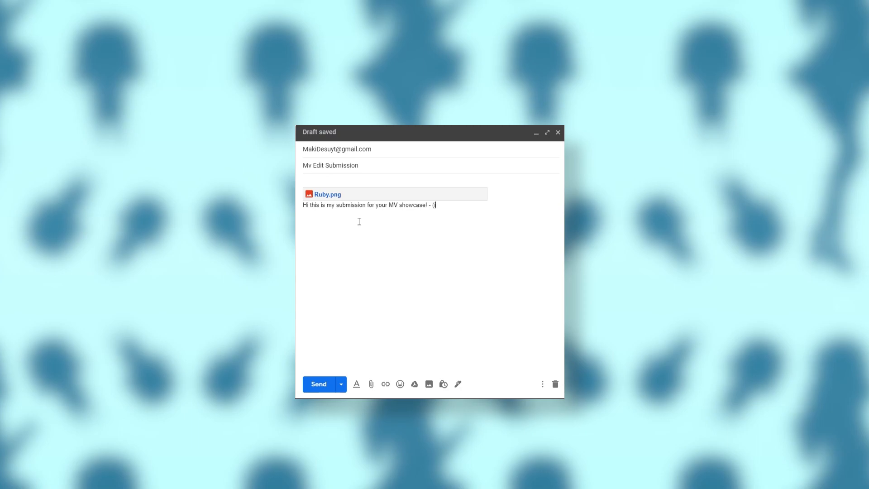
type("user)")
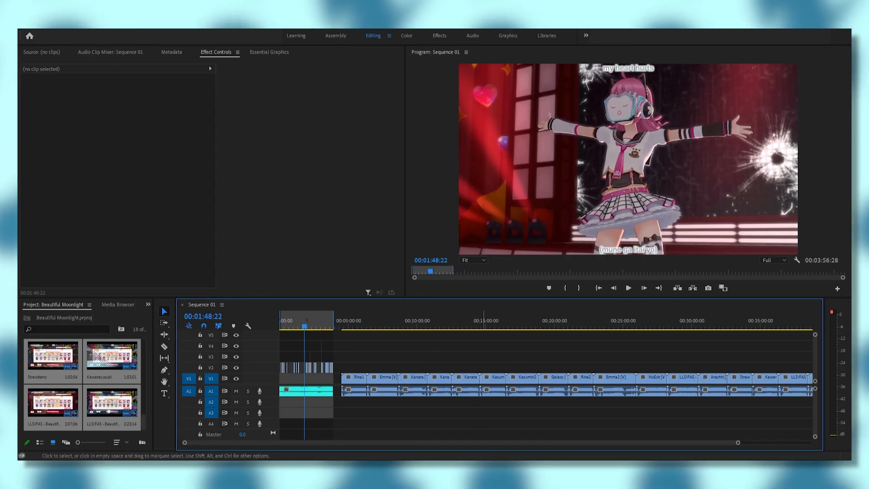
Switch to Premiere Pro and scrub through the source clips lined up after the edited section, from Rina1 to the last LLSIFAS clip
left_click(352, 325)
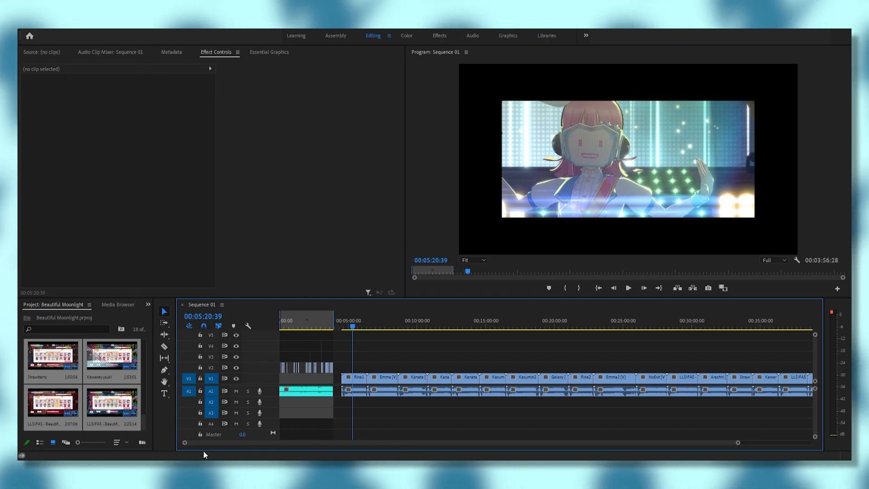
left_click_drag(185, 443, 355, 455)
left_click_drag(425, 442, 800, 452)
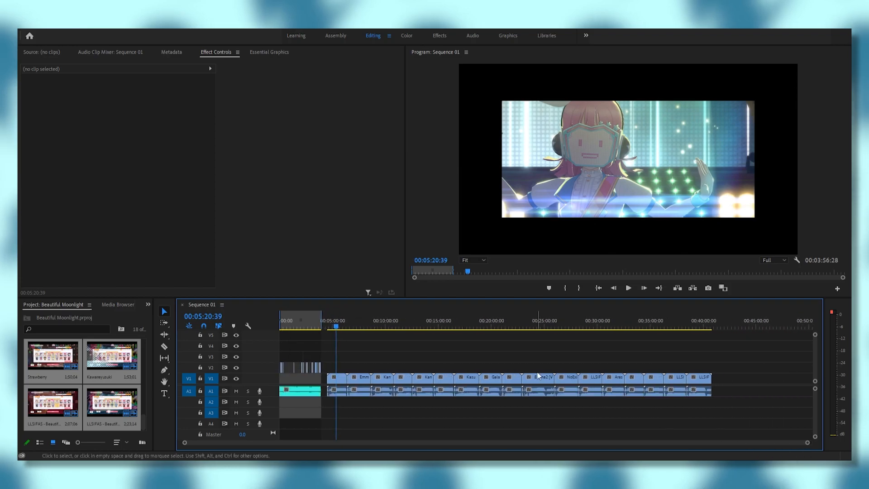
mouse_move(335, 326)
left_mouse_down()
mouse_move(479, 334)
mouse_move(342, 333)
left_mouse_up()
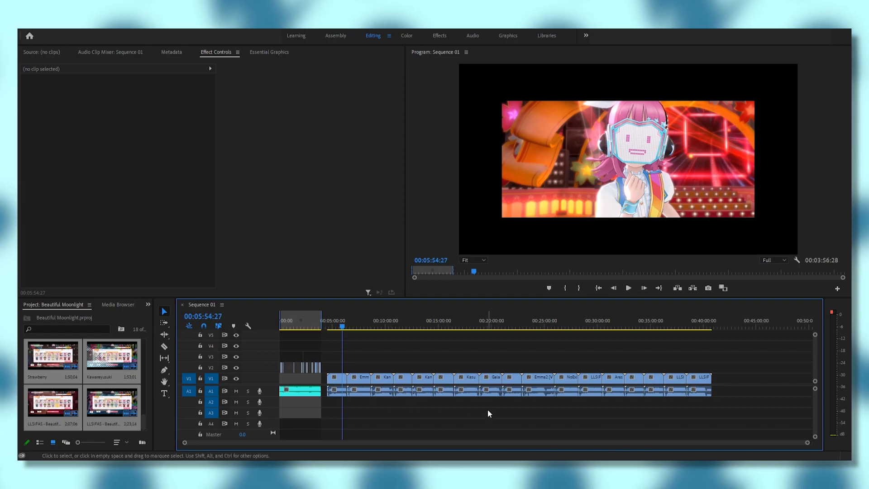
left_click_drag(342, 326, 699, 366)
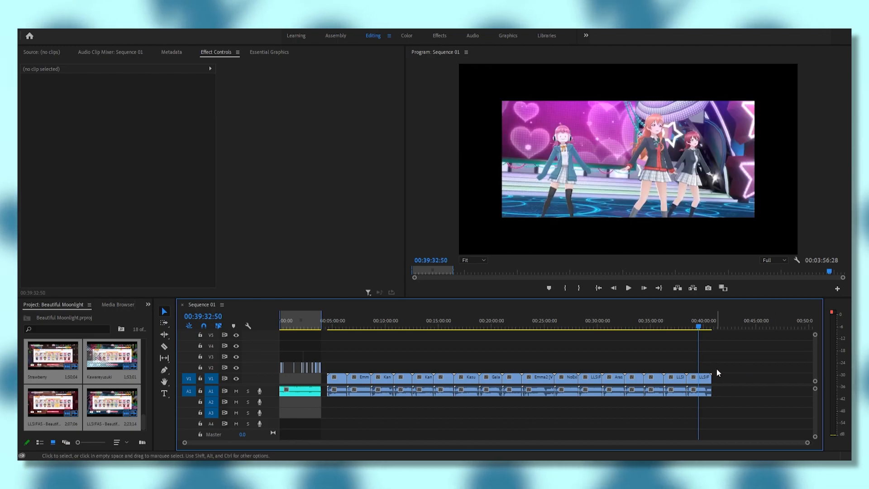
Select all the source clips and their audio on V1 and A1 after the edited section
left_click_drag(337, 405, 704, 400)
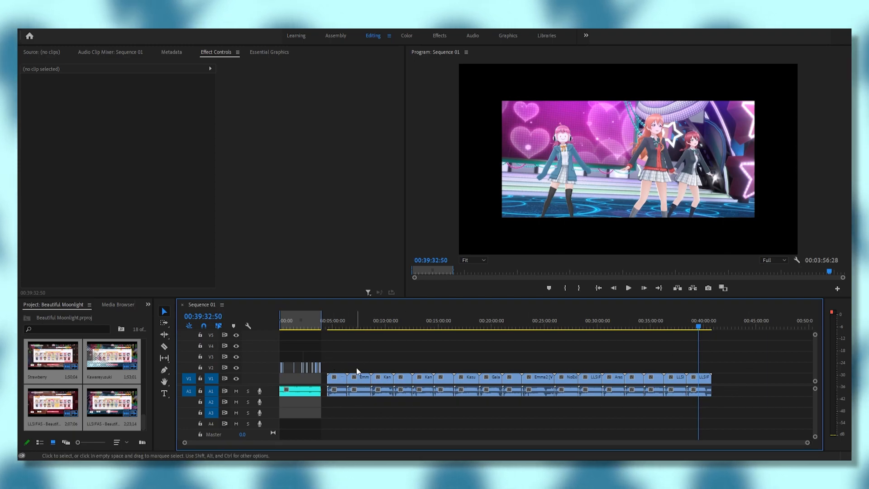
left_click_drag(336, 362, 711, 417)
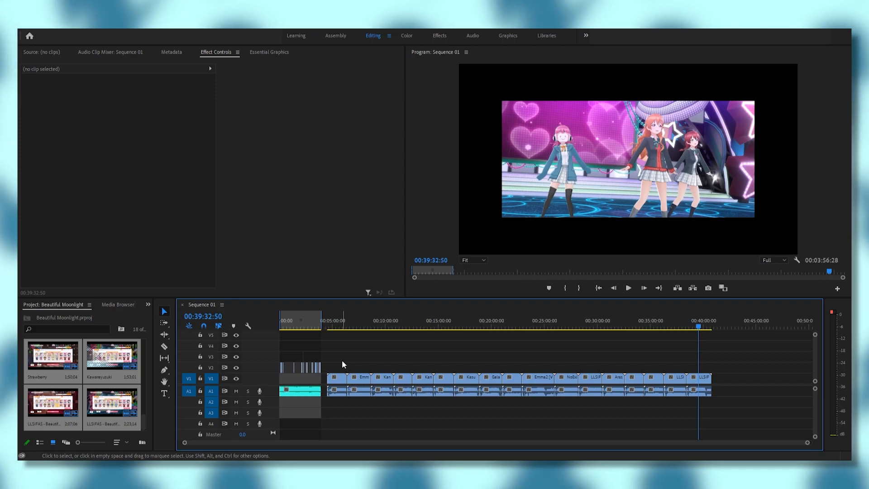
left_click_drag(340, 359, 719, 413)
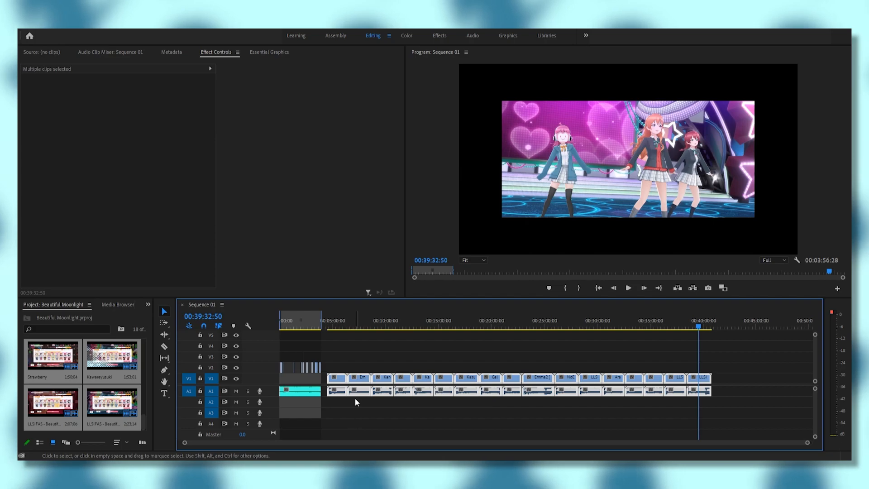
Preview the Rina1 source clip, and examine the edited section on V2 up to around 34 seconds
left_click(335, 327)
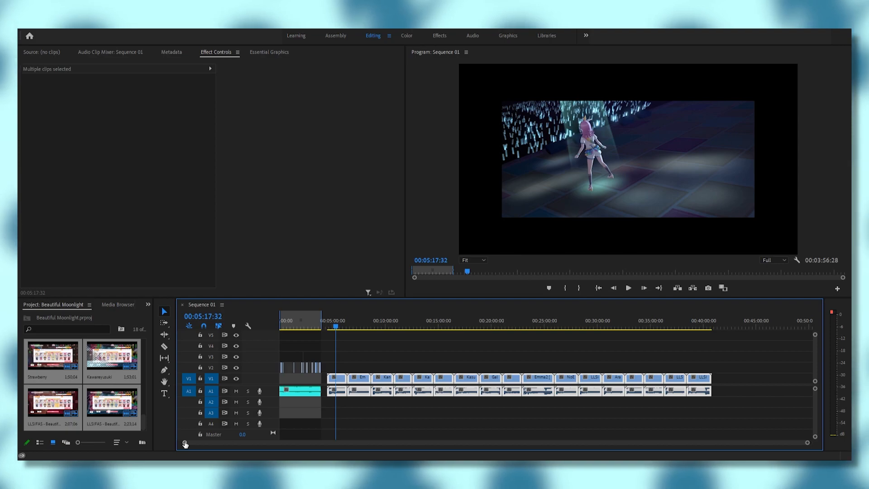
left_click(338, 327)
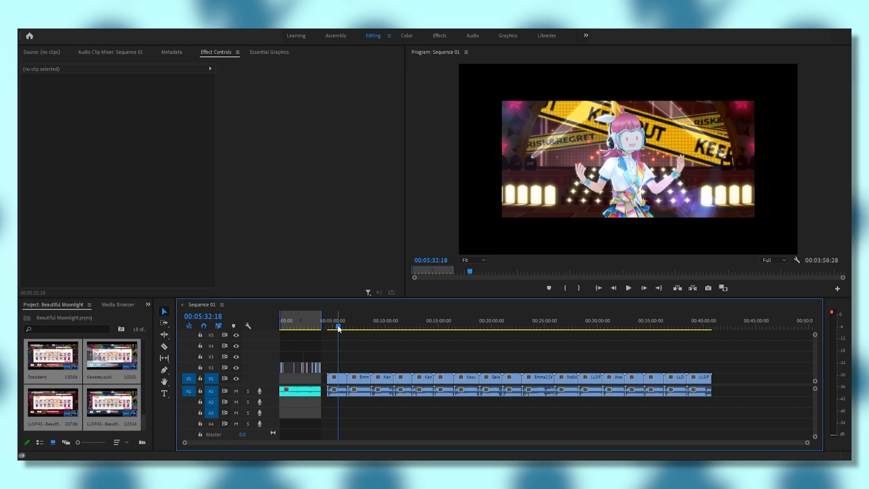
left_click_drag(338, 328, 294, 346)
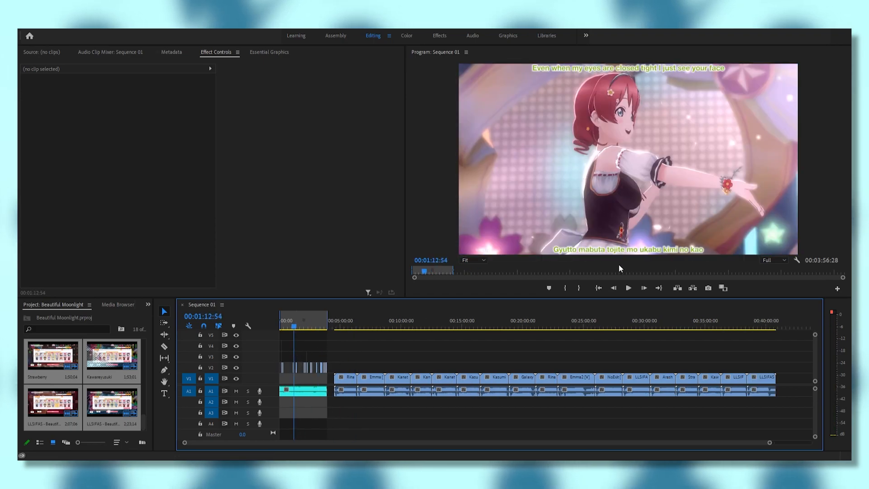
left_click_drag(185, 446, 241, 443)
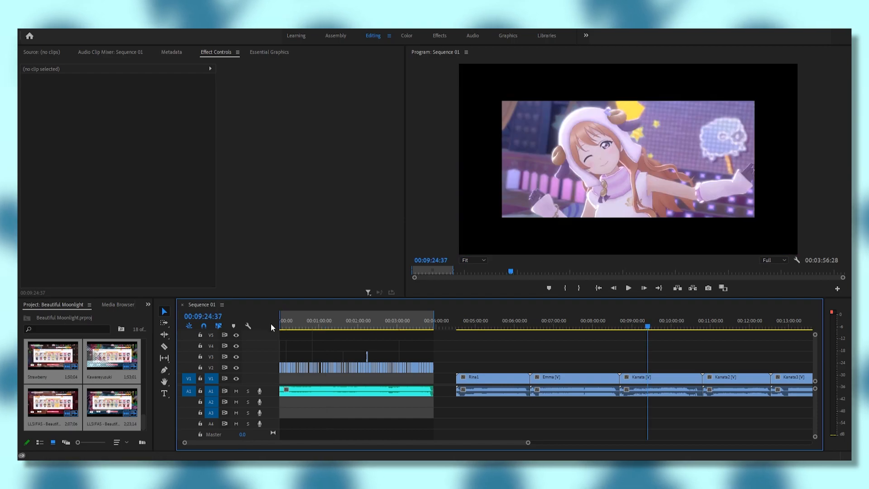
left_click(303, 325)
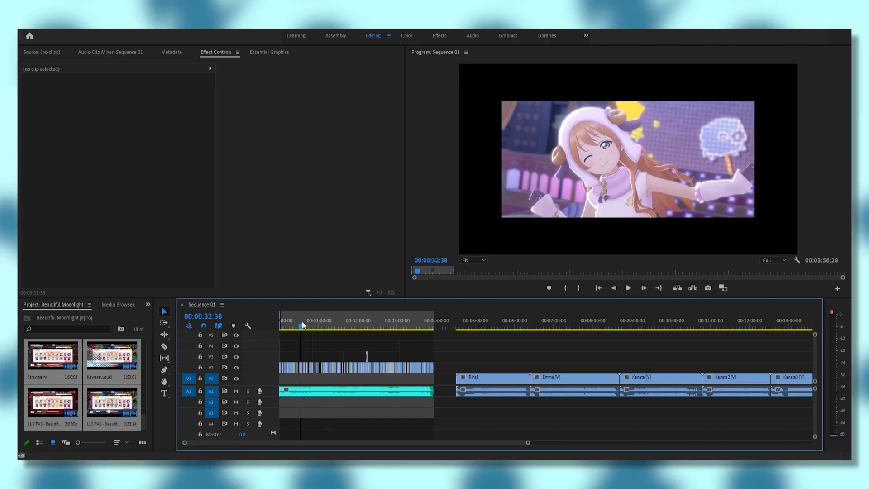
left_click_drag(183, 442, 297, 443)
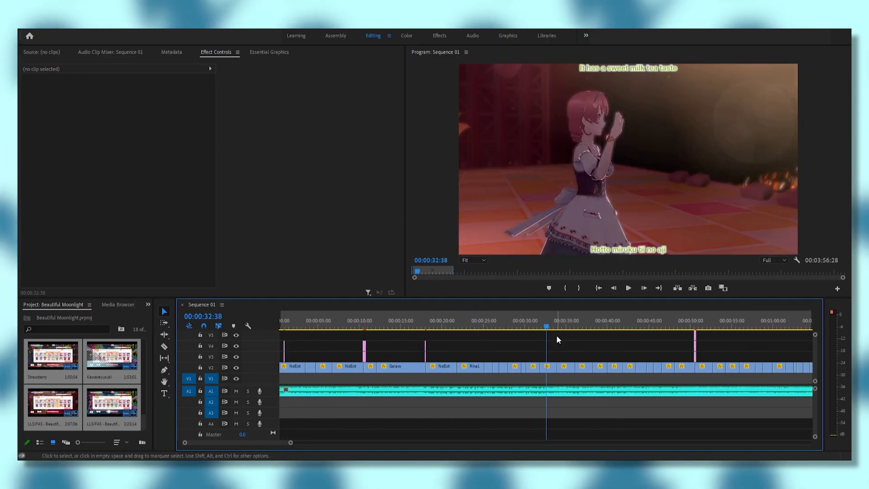
mouse_move(549, 328)
left_mouse_down()
mouse_move(537, 327)
mouse_move(565, 333)
left_mouse_up()
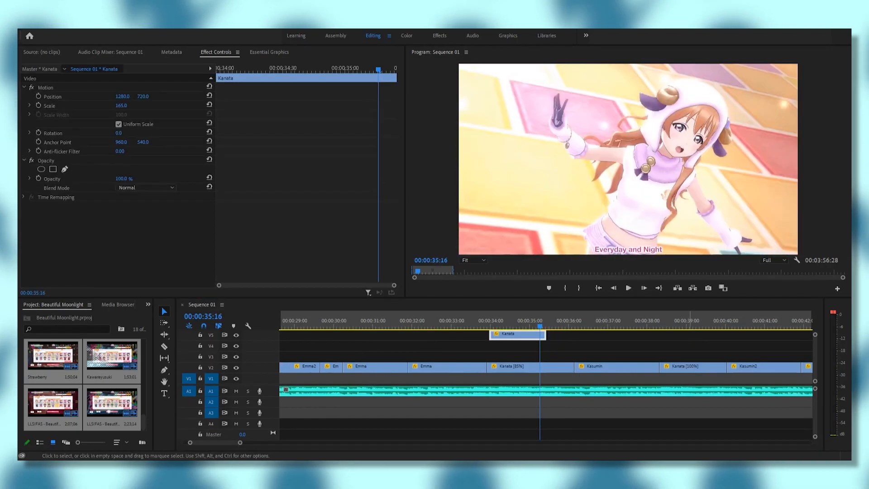
Select the Kanata clip on V5 and play the sequence around its start near 00:00:34:00
left_click(688, 345)
left_click_drag(247, 444, 299, 442)
left_click(556, 335)
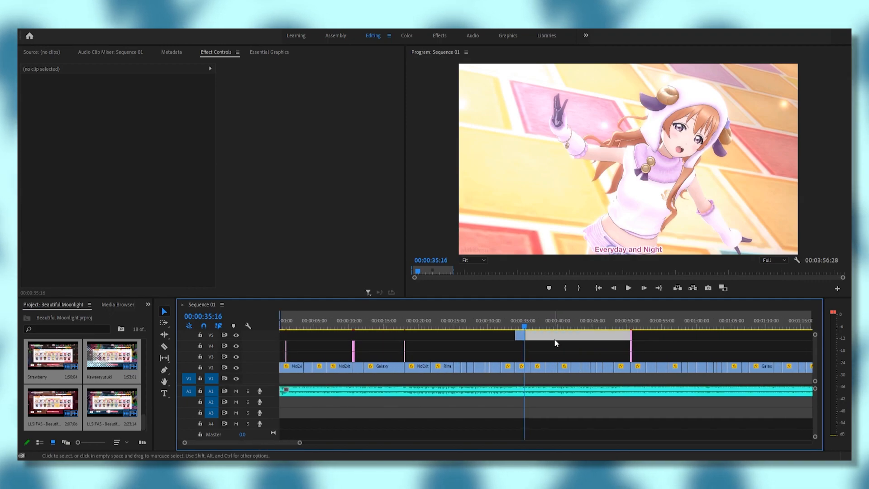
left_click(520, 335)
left_click(509, 323)
mouse_move(185, 442)
left_mouse_down()
mouse_move(249, 448)
mouse_move(188, 443)
left_mouse_up()
key("space")
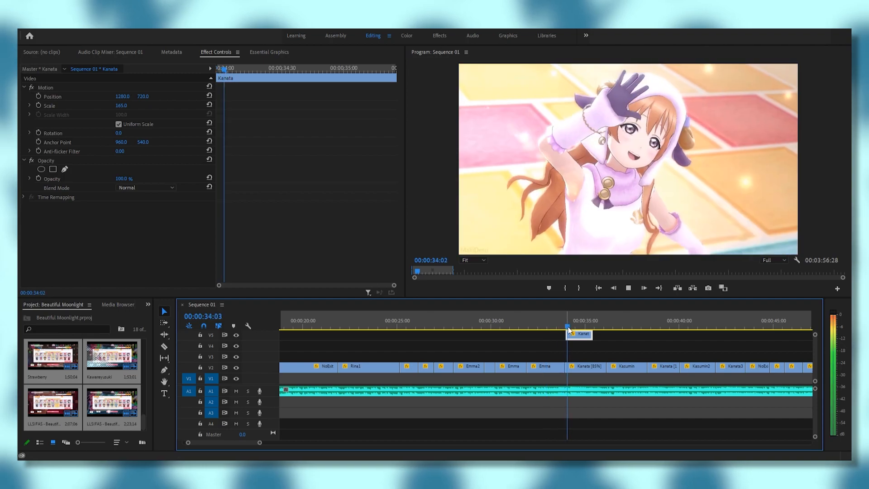
left_click(572, 326)
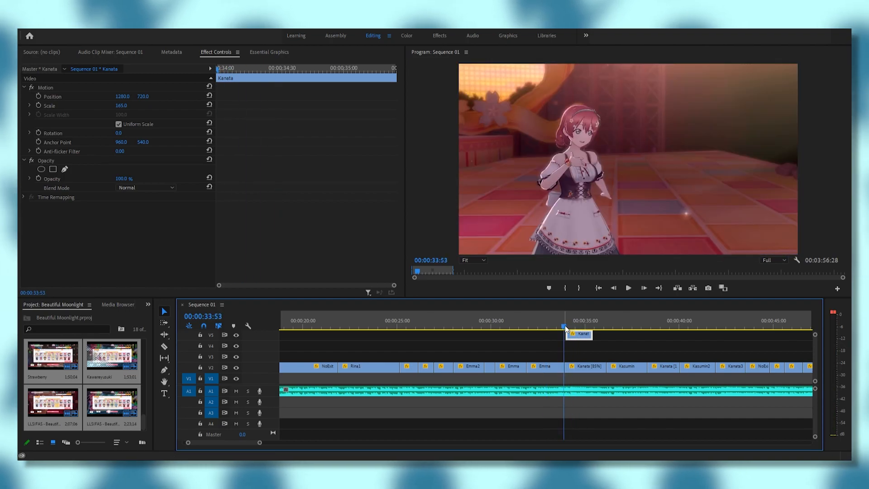
Examine the cut between the Emma and Kanata clips on V2 frame by frame, returning to 00:00:33:55
left_click_drag(565, 328, 565, 327)
key("=")
key("=")
key("=")
key("=")
key("=")
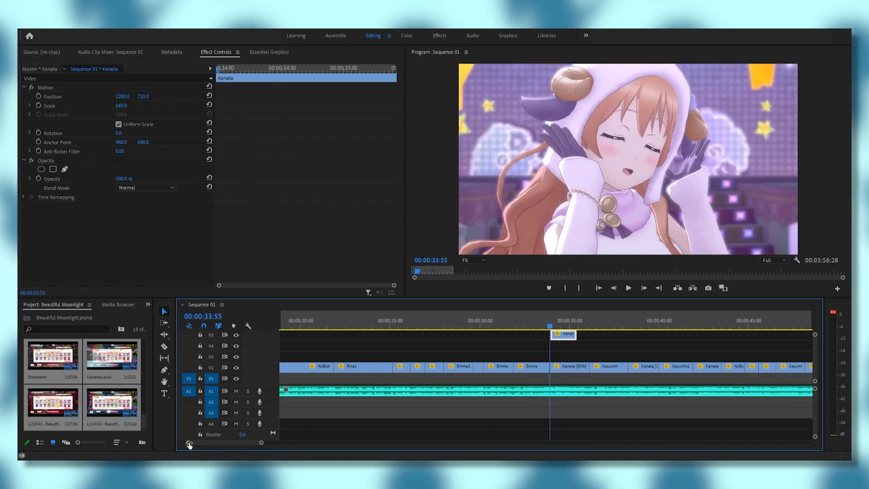
key("Right")
key("Right")
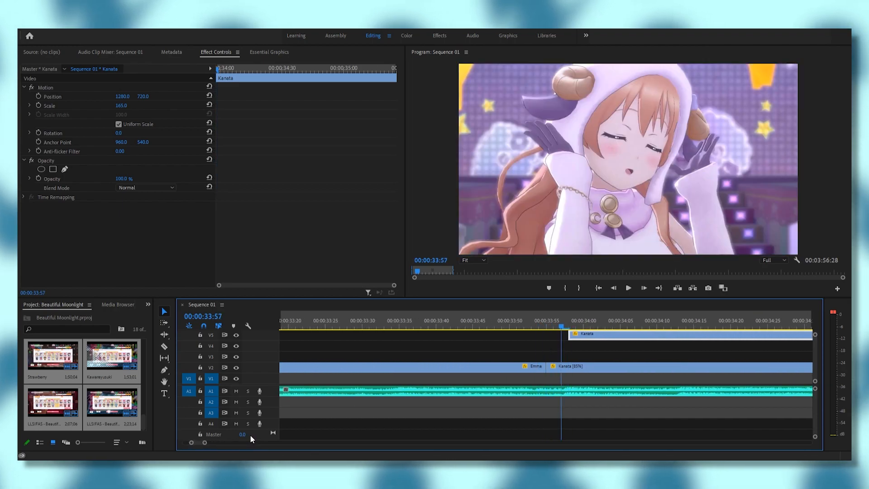
key("Left")
key("Left")
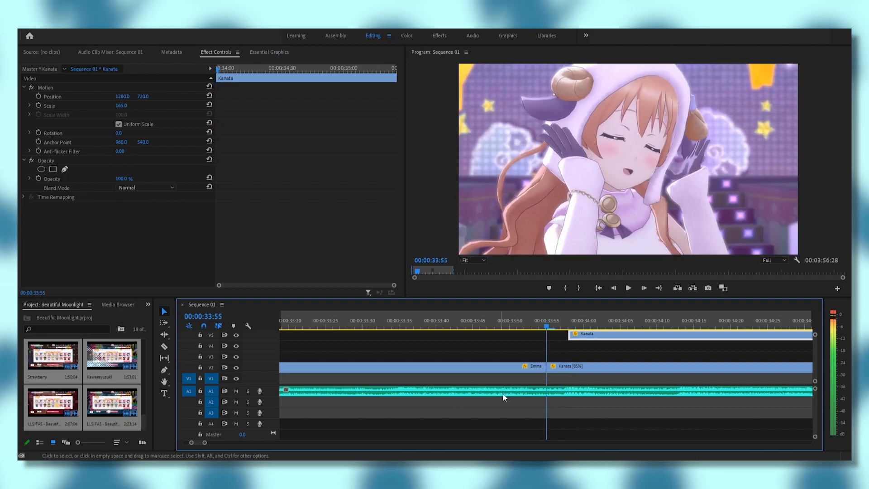
Try starting the V5 Kanata clip at about 00:00:34:03 and check the frames around the Emma-to-Kanata cut
left_click_drag(581, 338, 616, 337)
key("Left")
key("Right")
key("Left")
key("Right")
key("Right")
key("Right")
key("Left")
key("Left")
key("Left")
key("Right")
key("Right")
key("Right")
key("Right")
key("Right")
key("Left")
key("Left")
key("Left")
key("Left")
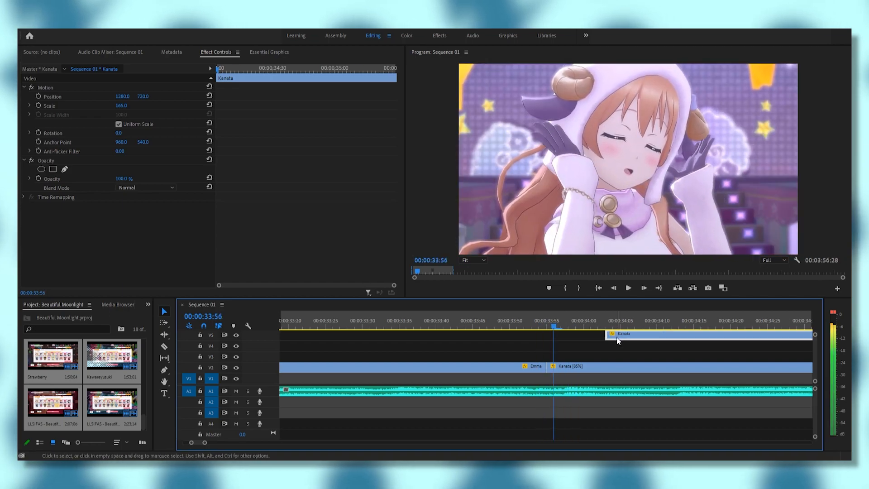
Align the start of the V5 Kanata clip with the Emma-to-Kanata cut on V2 at 00:00:33:55
left_click_drag(617, 337, 560, 339)
key("Left")
key("Left")
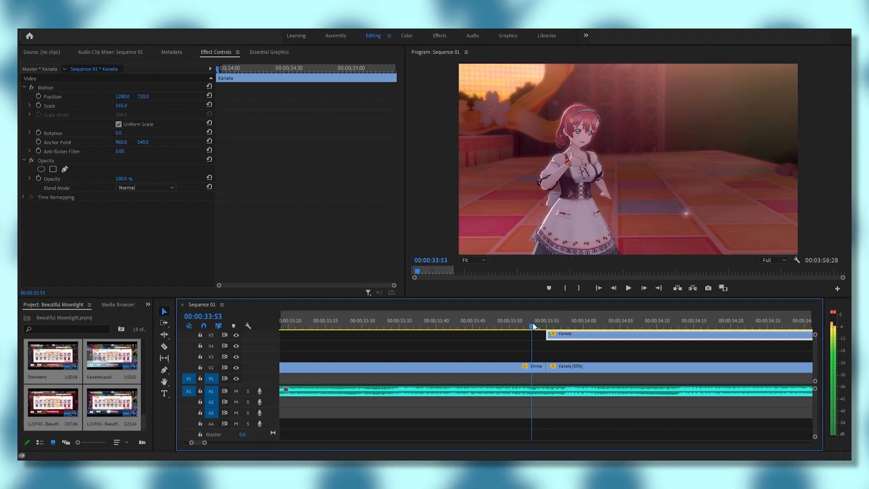
Play back the aligned Kanata clip and extend its end on V5 to about 00:00:36:00
left_click_drag(204, 442, 238, 444)
key("space")
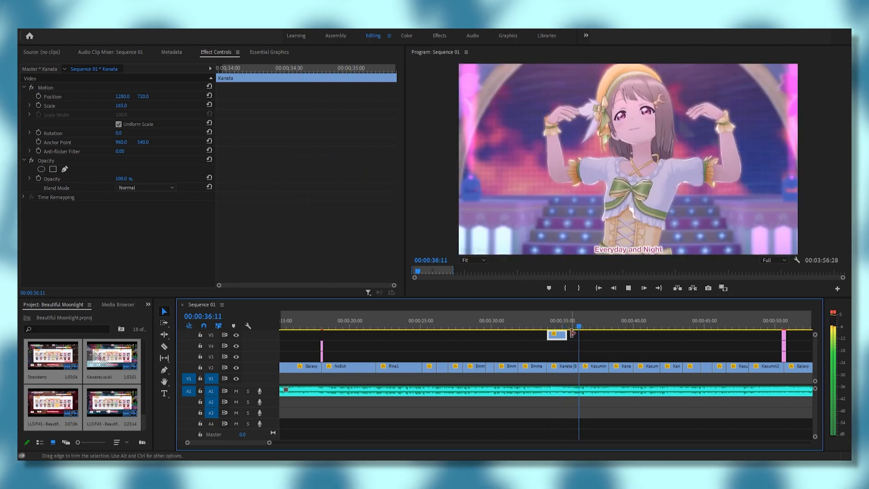
left_click(546, 328)
left_click_drag(546, 328, 564, 332)
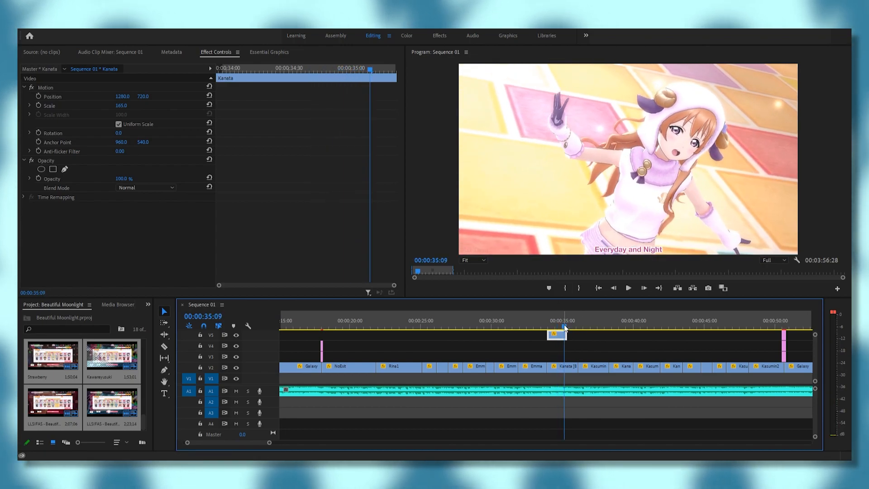
left_click_drag(569, 335, 577, 335)
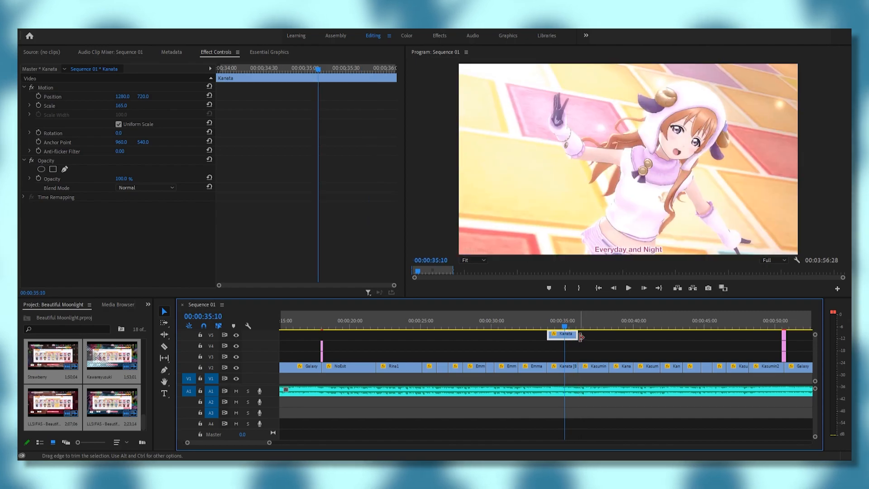
Examine the extended part of the Kanata clip frame by frame from 00:00:35:10 to about 00:00:35:36
key("Right")
key("Right")
key("Right")
key("Right")
key("Right")
key("Right")
key("Right")
key("Right")
key("Right")
key("Right")
key("Right")
key("Right")
key("Right")
key("Right")
key("Right")
key("Right")
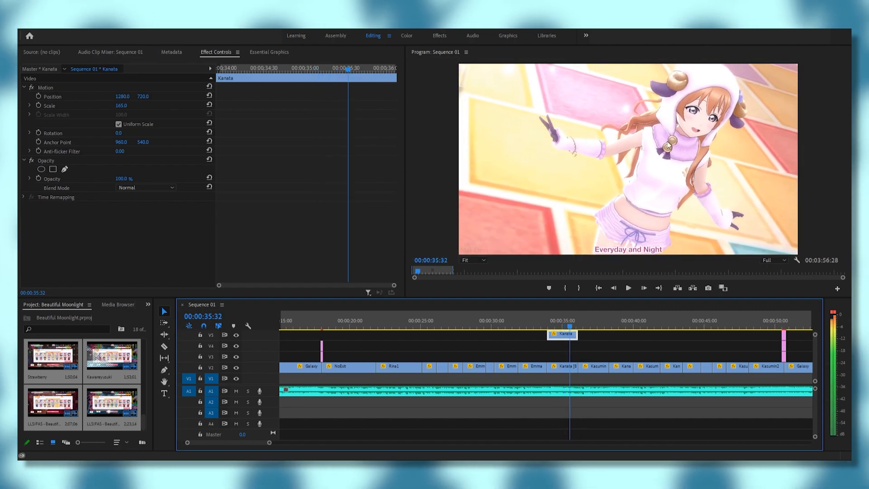
key("Right")
key("Left")
key("Left")
key("Right")
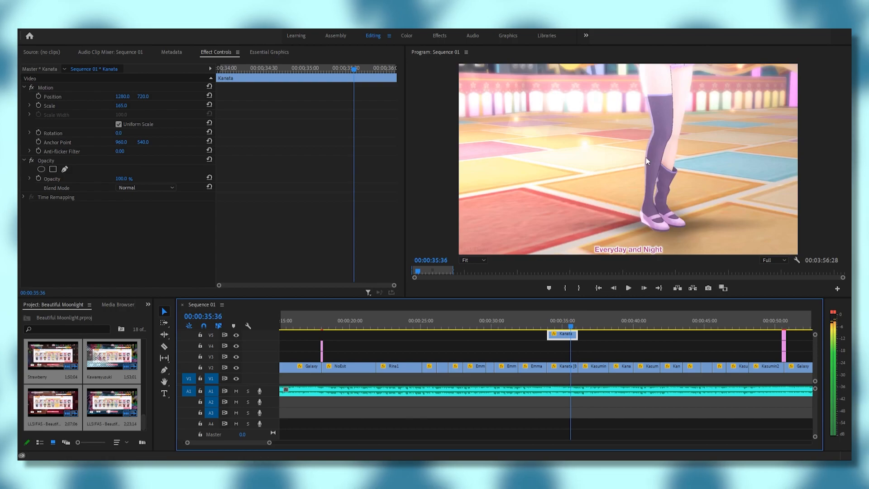
Trim the end of the V5 Kanata clip back to about 00:00:35:36 and check its frames up to 00:00:35:21
left_click_drag(576, 336, 567, 326)
key("Right")
key("Right")
key("Right")
key("Right")
key("Right")
key("Right")
key("Right")
key("Right")
key("Right")
key("Right")
key("Right")
key("Right")
key("Right")
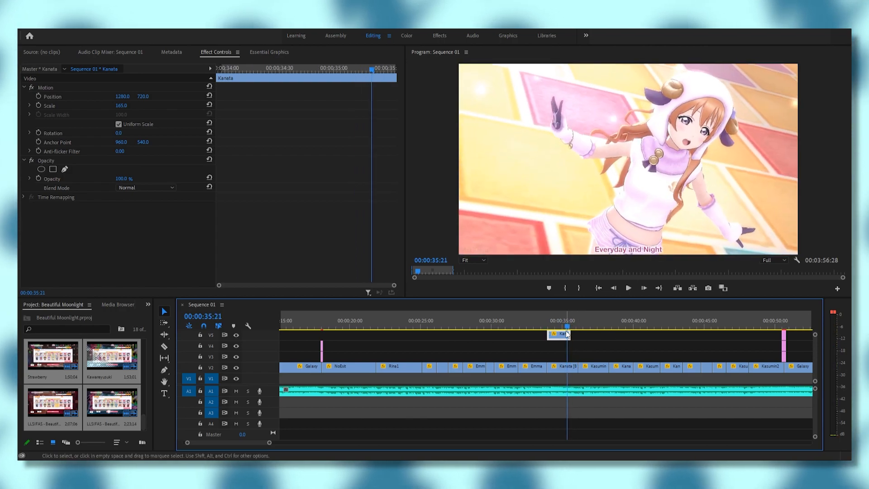
Examine frame by frame the change from the trimmed V5 Kanata clip to the V2 Kanata clip, up to about 00:00:35:45
key("Right")
key("Right")
key("Right")
key("Right")
key("Right")
key("Right")
key("Right")
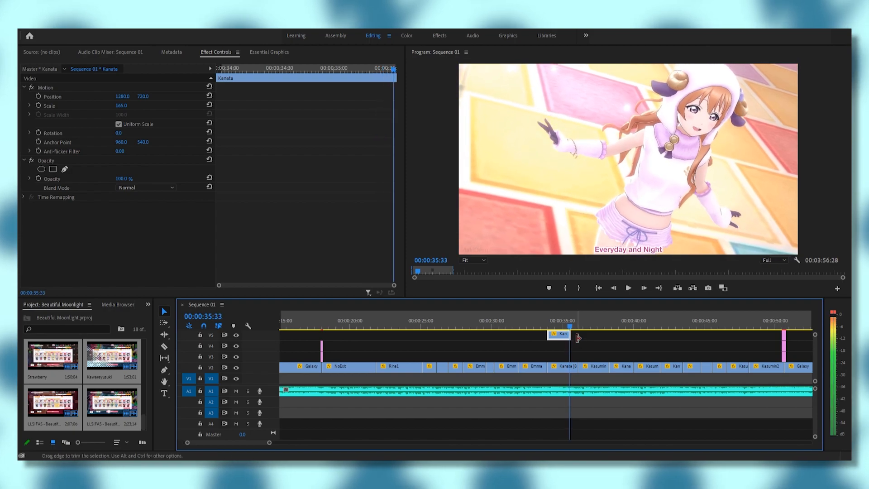
key("Right")
key("Right")
key("Right")
key("Right")
key("Right")
key("Right")
key("Right")
key("Right")
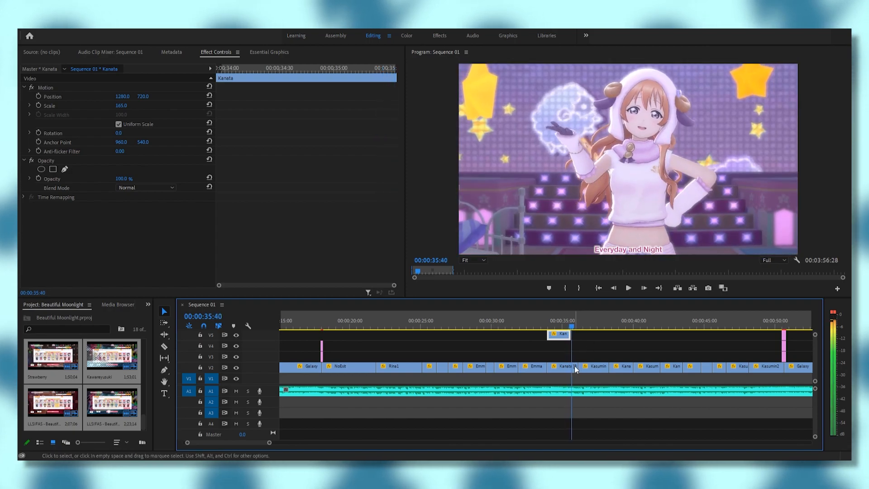
left_click(564, 366)
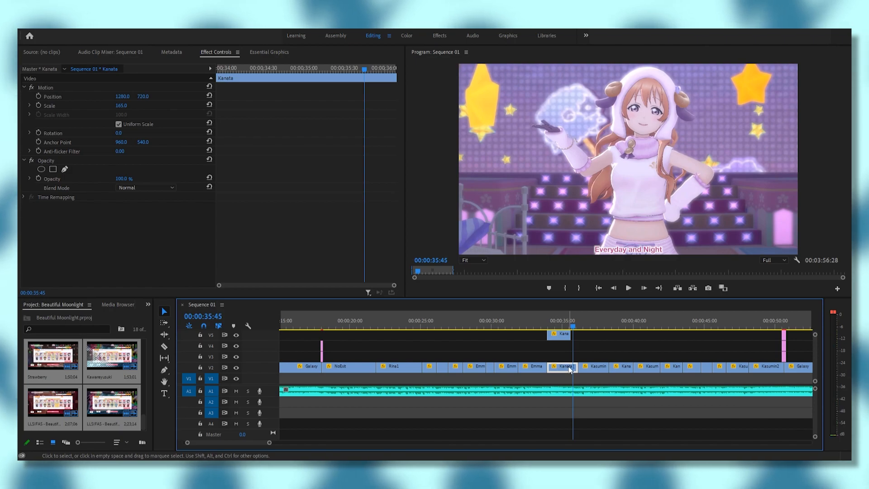
Play back the section of the sequence starting at 00:01:03:07 and stop just past 00:01:04:39
left_click_drag(573, 327, 591, 327)
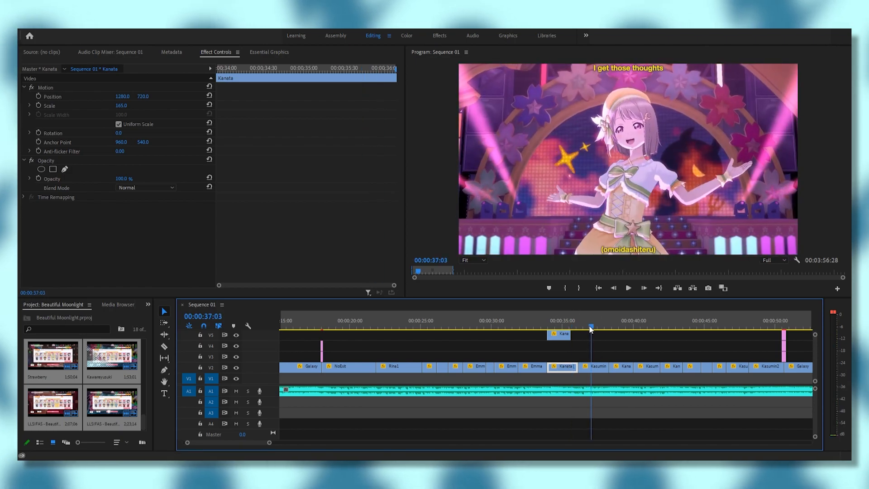
left_click_drag(269, 442, 373, 446)
left_click_drag(364, 328, 422, 332)
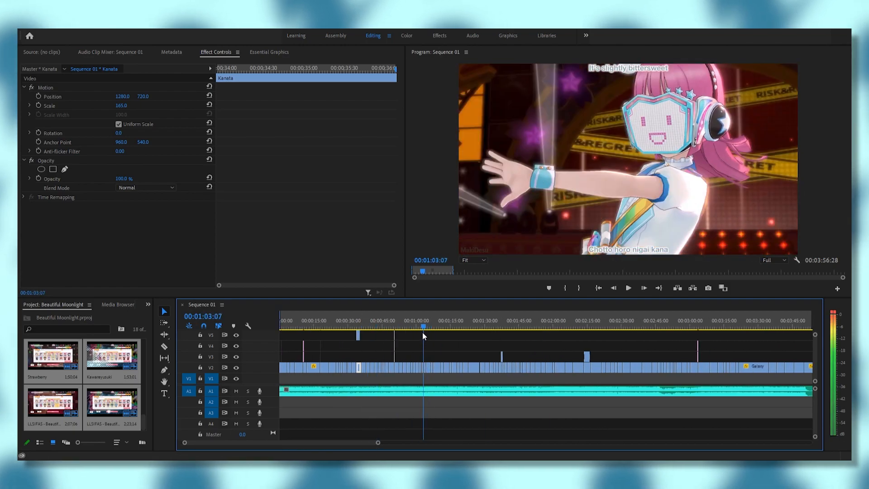
key("space")
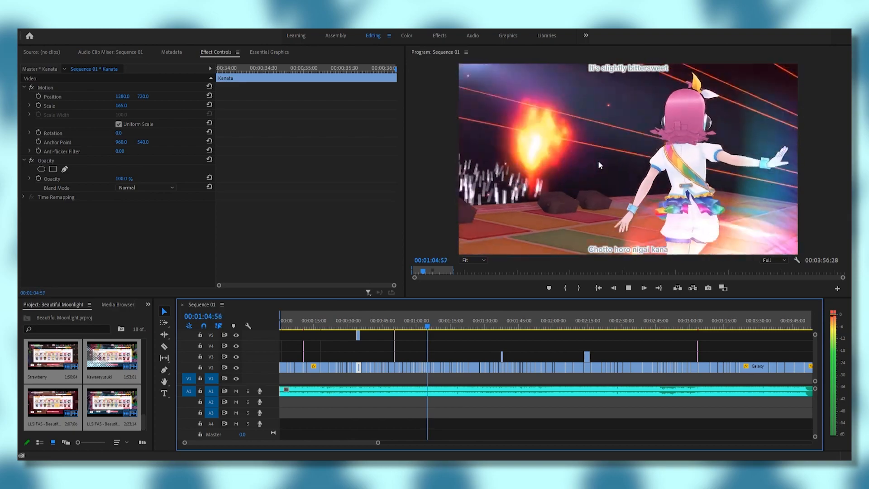
left_click(628, 288)
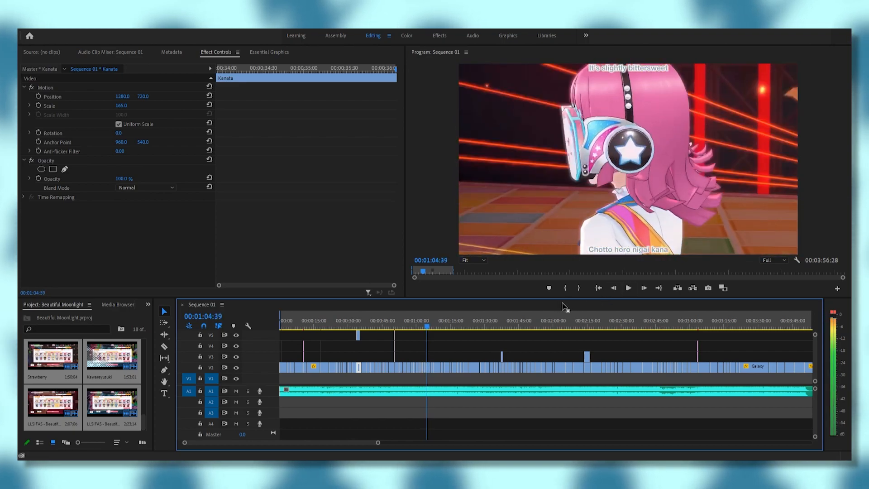
Examine the cut frame by frame, going back to 00:01:04:18 and forward again to about 00:01:04:34
key("Left")
key("Left")
key("Left")
key("Left")
key("Left")
key("Left")
key("Left")
key("Left")
key("Left")
key("Left")
key("Left")
key("Left")
key("Left")
key("Left")
key("Left")
key("Left")
key("Left")
key("Left")
key("Left")
key("Left")
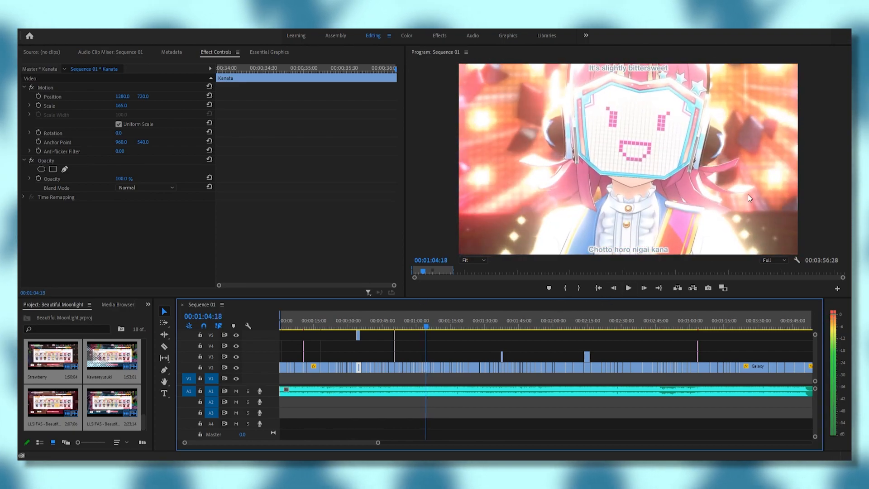
key("Right")
key("Right")
key("Right")
key("Right")
key("Right")
key("Right")
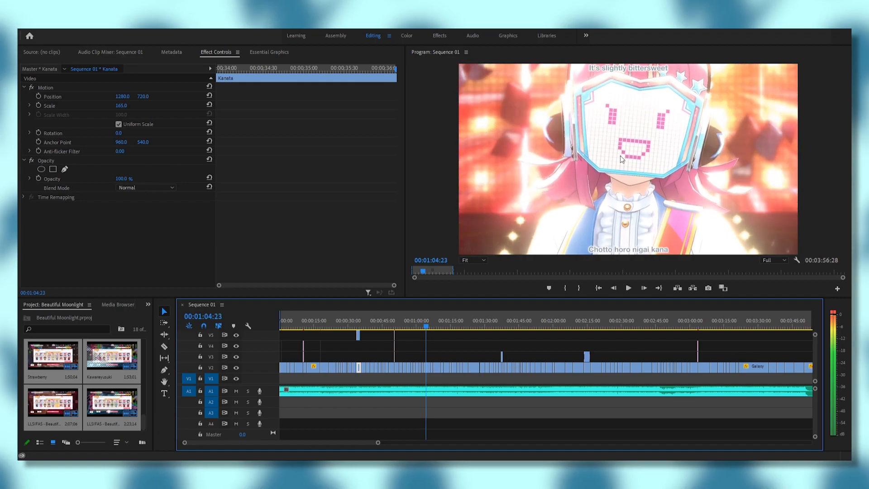
key("Right")
key("Right")
key("Right")
key("Right")
key("Right")
key("Right")
key("Right")
key("Right")
key("Right")
key("Right")
key("Right")
key("Right")
key("Right")
key("Right")
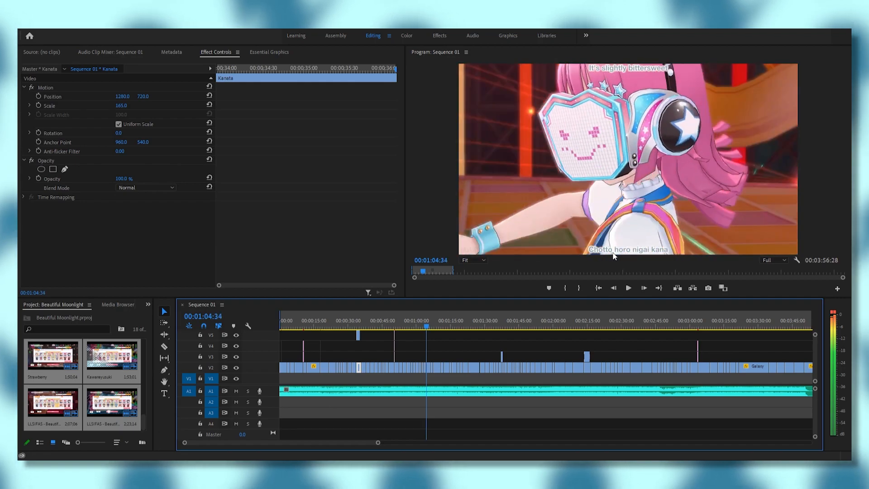
Play back the following shots from 00:01:04:34 to about 00:01:08:31
key("space")
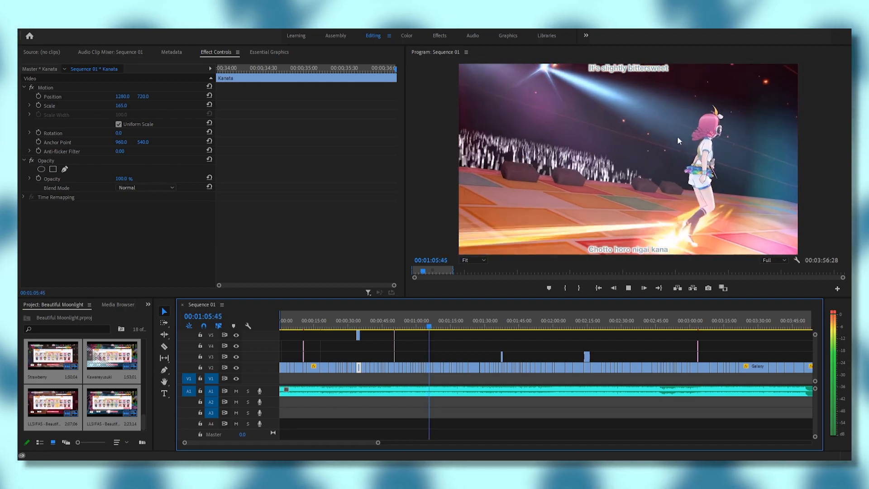
key("space")
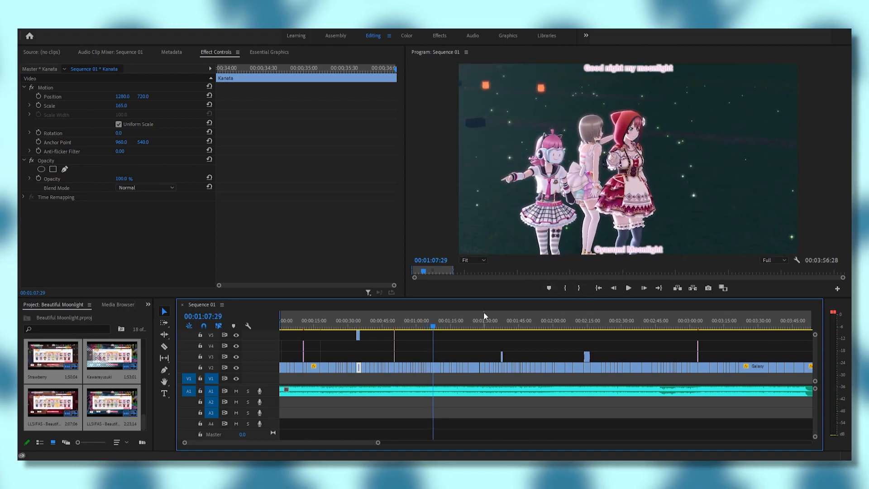
key("space")
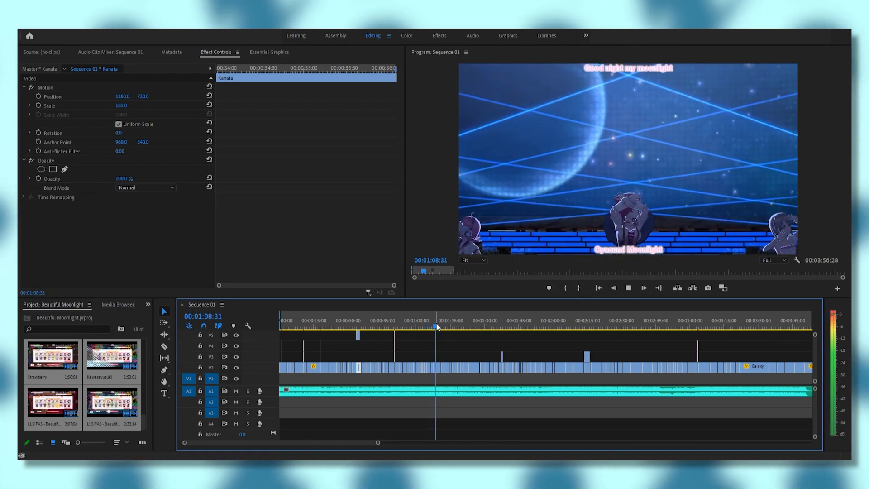
key("space")
Play back the edit from 00:00:32:48 into the V5 Kanata clip, stopping at about 00:00:35:20
left_click_drag(437, 326, 355, 328)
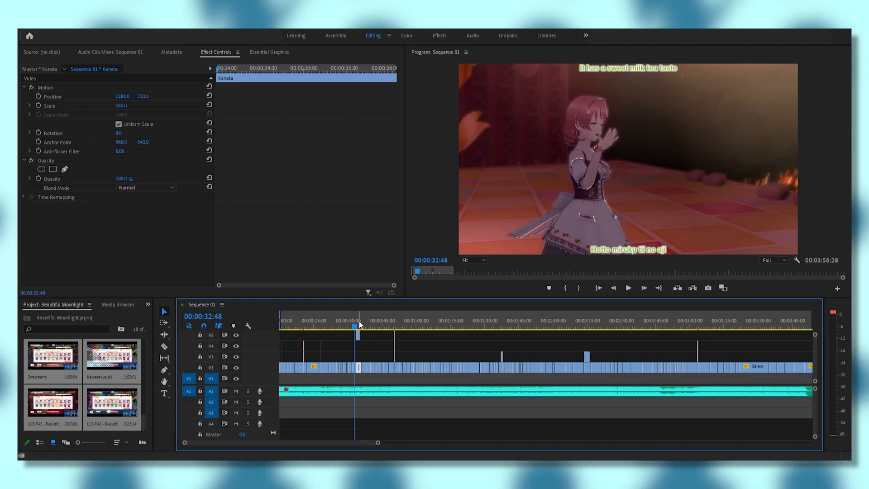
left_click_drag(185, 442, 250, 447)
key("space")
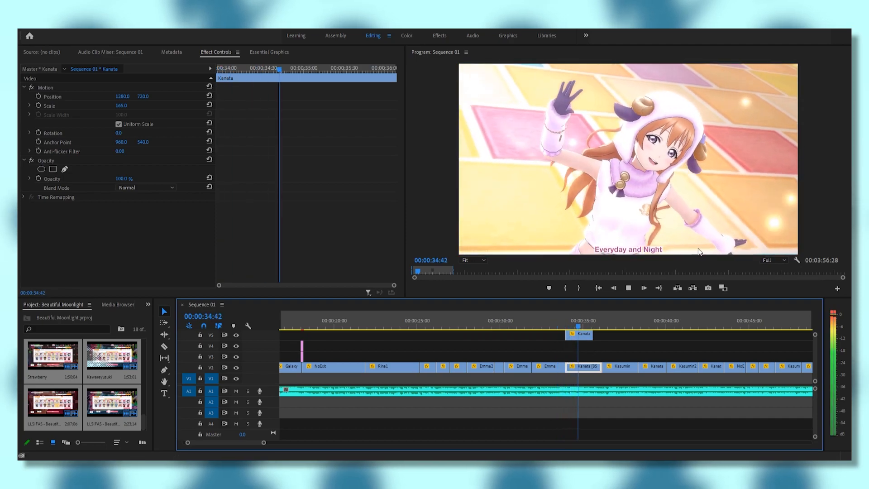
key("space")
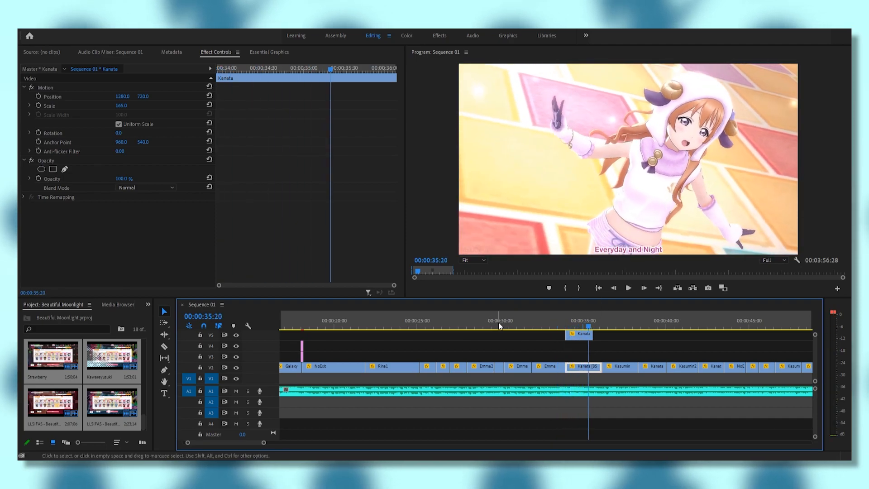
Move the playhead near the sequence start at 00:00:00:51 and show the Dissolve video transitions
left_click_drag(262, 445, 453, 444)
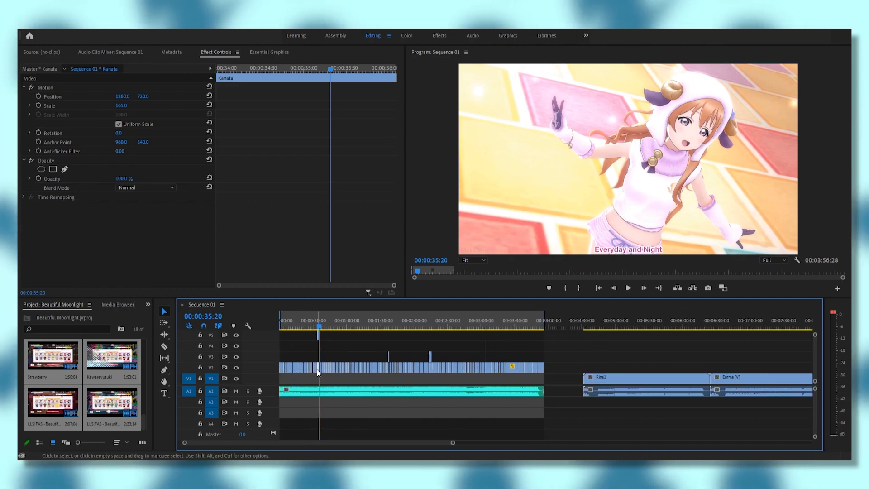
left_click_drag(454, 445, 415, 443)
left_click(291, 335)
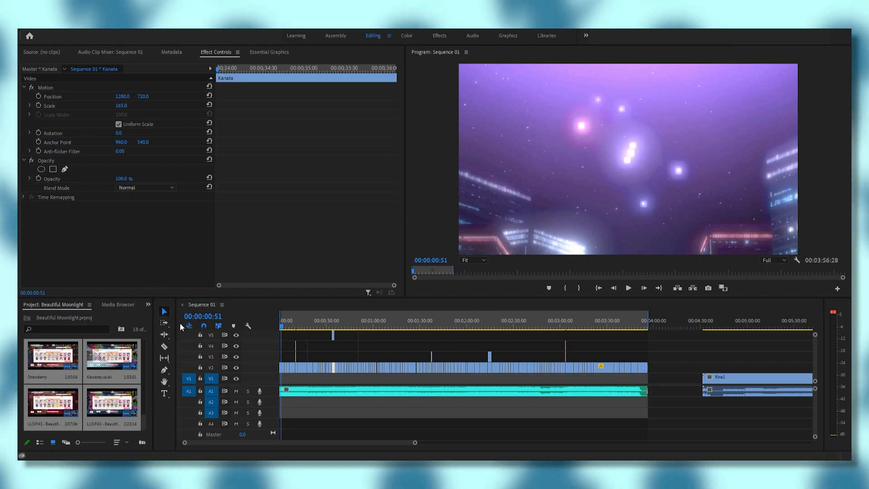
key("shift+7")
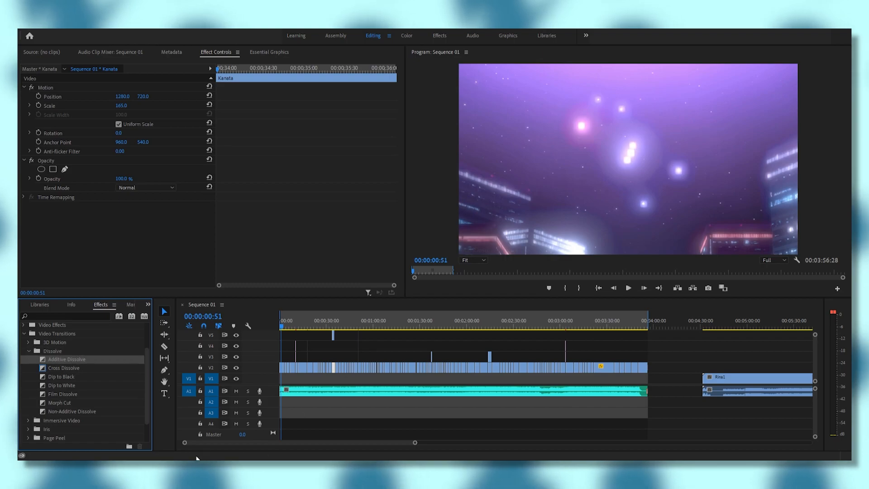
Apply an Additive Dissolve to the cut before the first Galaxy clip on V2 and play back the transition
left_click_drag(185, 443, 280, 453)
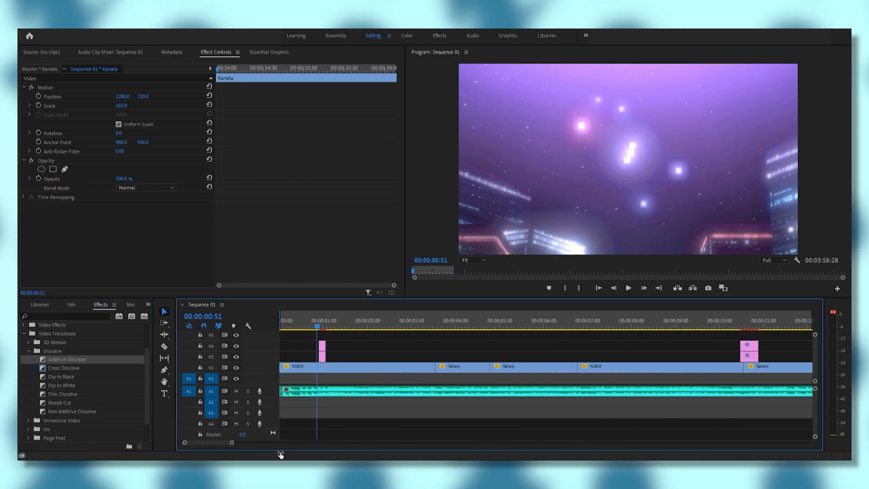
left_click(417, 322)
left_click_drag(62, 362, 457, 379)
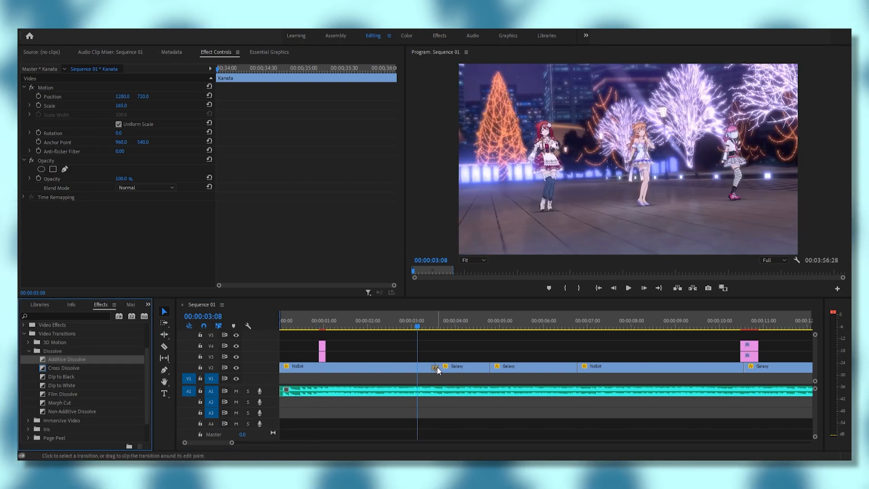
key("space")
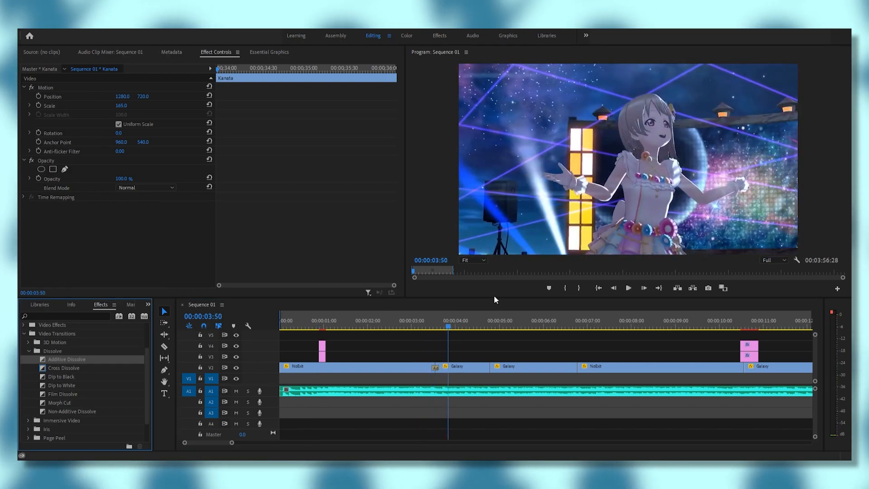
left_click_drag(448, 329, 429, 329)
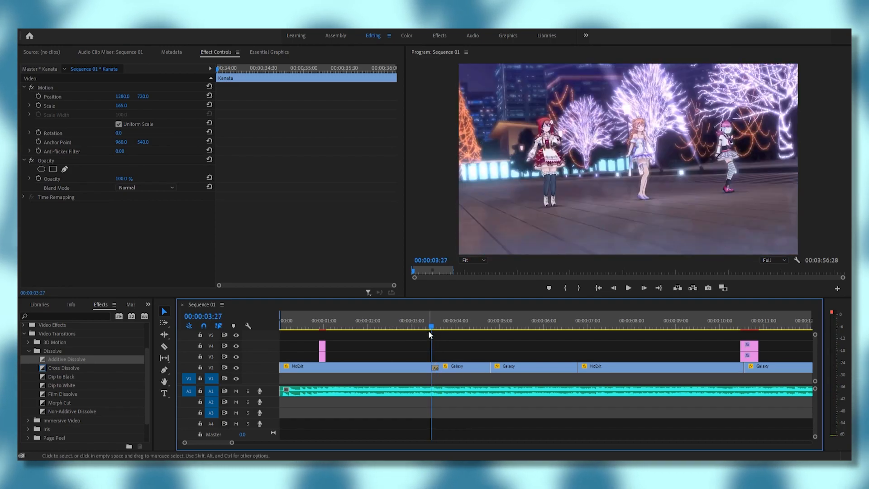
Replace the transition before the first Galaxy clip with a Cross Dissolve and check its blended frames around 00:00:03:32
left_click_drag(76, 372, 435, 372)
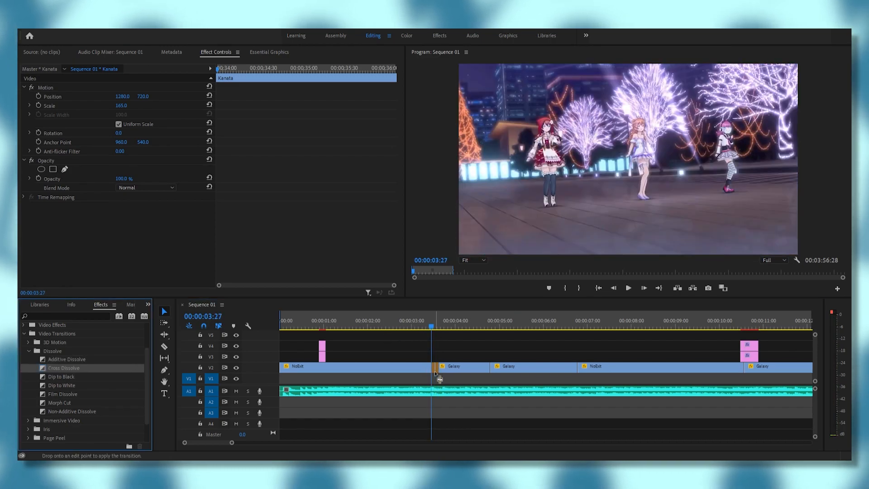
mouse_move(433, 324)
left_mouse_down()
mouse_move(421, 328)
mouse_move(442, 329)
mouse_move(433, 331)
left_mouse_up()
key("space")
key("Right")
key("Right")
key("Left")
key("Left")
key("Left")
key("Left")
key("Right")
key("Right")
key("Left")
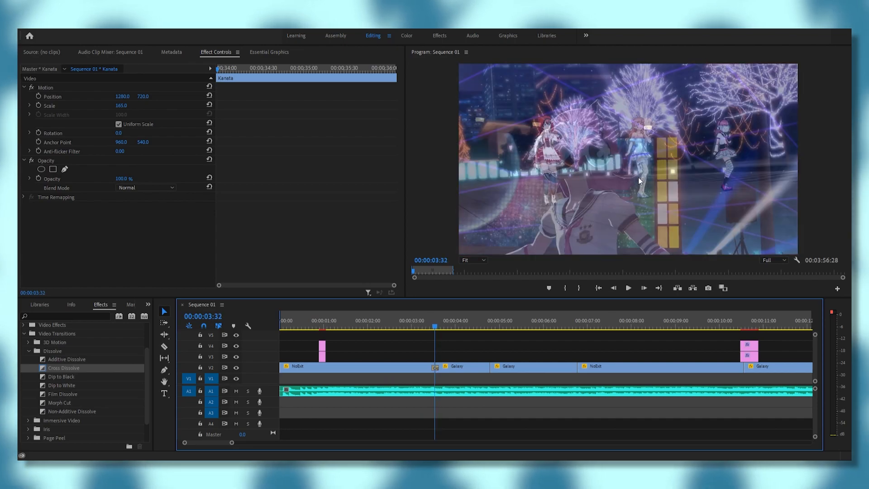
key("Right")
key("Right")
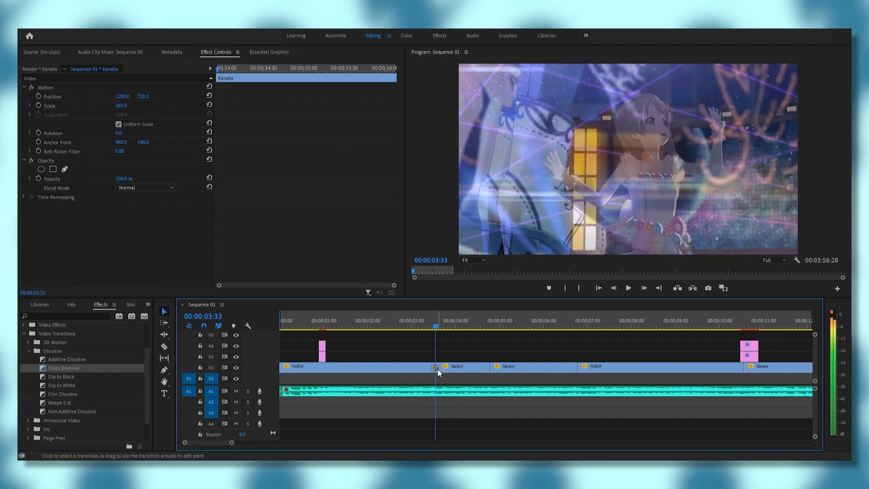
Delete the Cross Dissolve before the first Galaxy clip and check the plain cut up to 00:00:03:39
left_click(436, 367)
key("Delete")
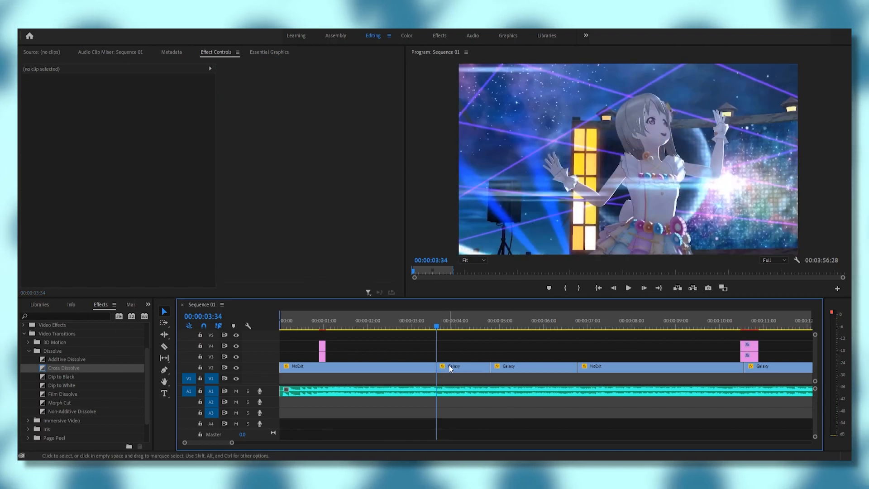
key("Right")
key("Right")
key("Right")
key("Right")
key("Right")
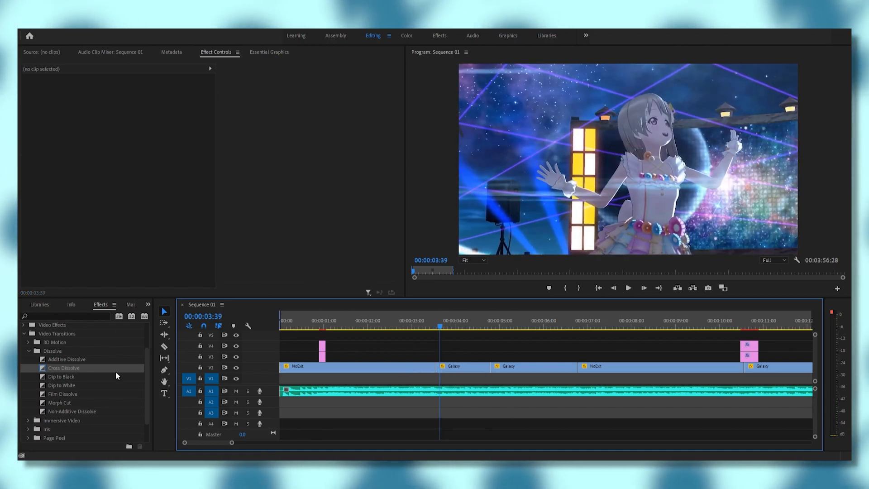
Apply an Additive Dissolve again to the cut before the first Galaxy clip on V2, then delete it
left_click(67, 360)
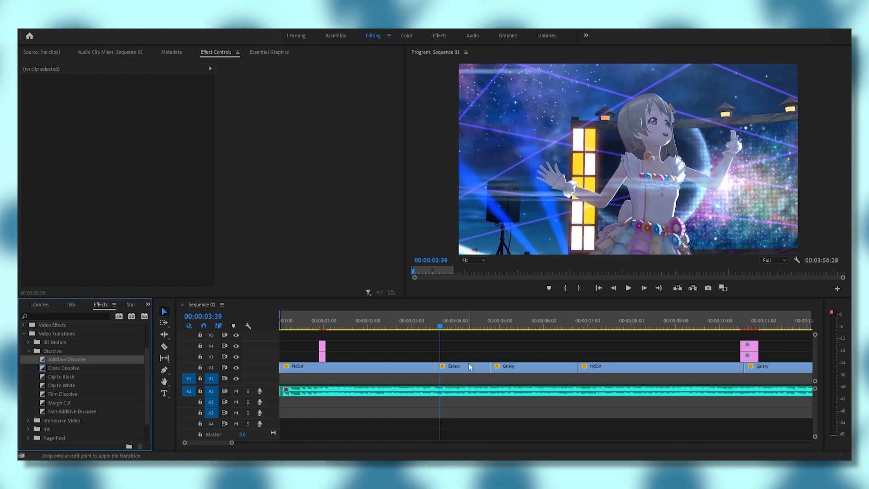
left_click_drag(431, 363, 436, 365)
left_click_drag(427, 326, 730, 337)
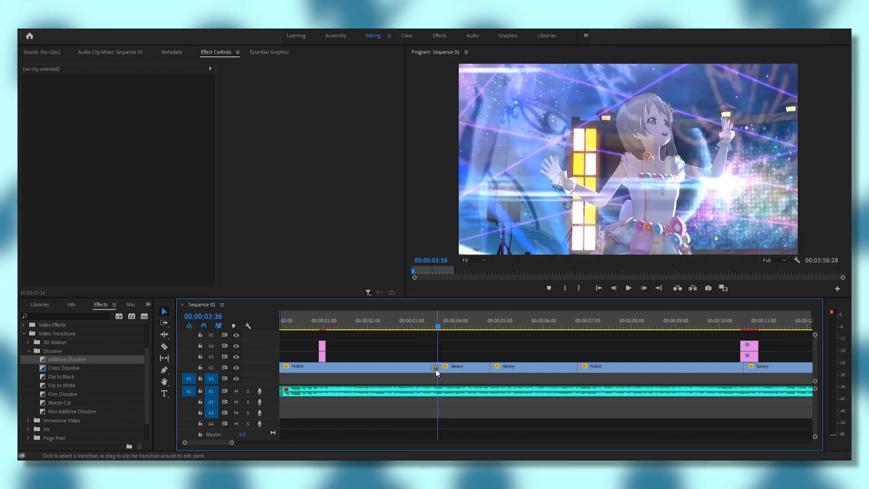
left_click(435, 369)
key("Delete")
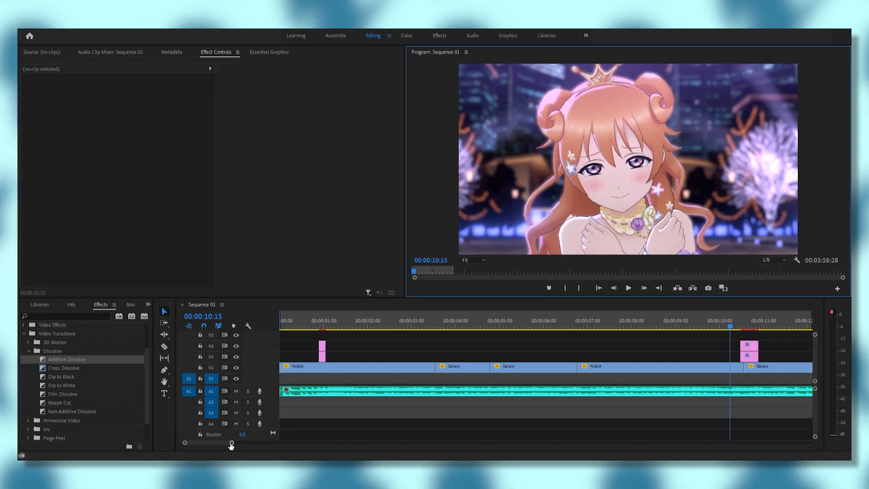
Select the adjustment layers on V3 and V4 over the cut near 00:00:10:30 and play back their transition to about 00:00:11:08
left_click_drag(231, 443, 273, 443)
left_click_drag(184, 443, 222, 447)
left_click_drag(546, 327, 568, 331)
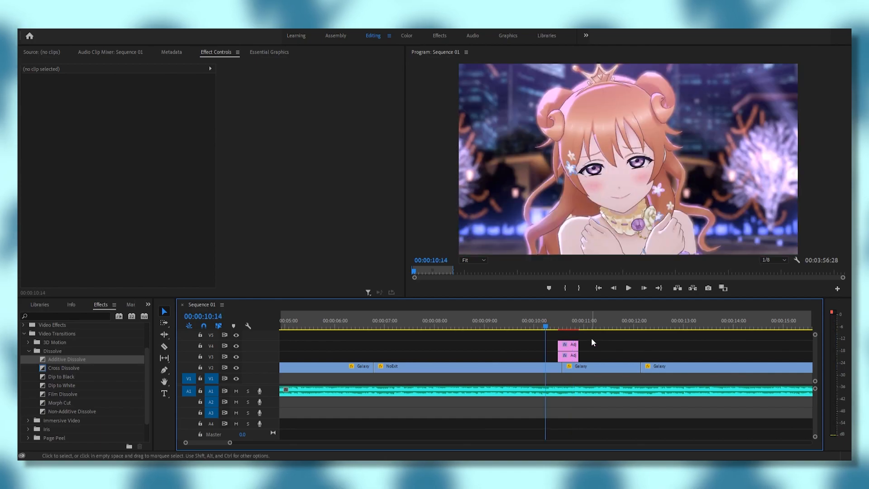
left_click_drag(590, 335, 574, 354)
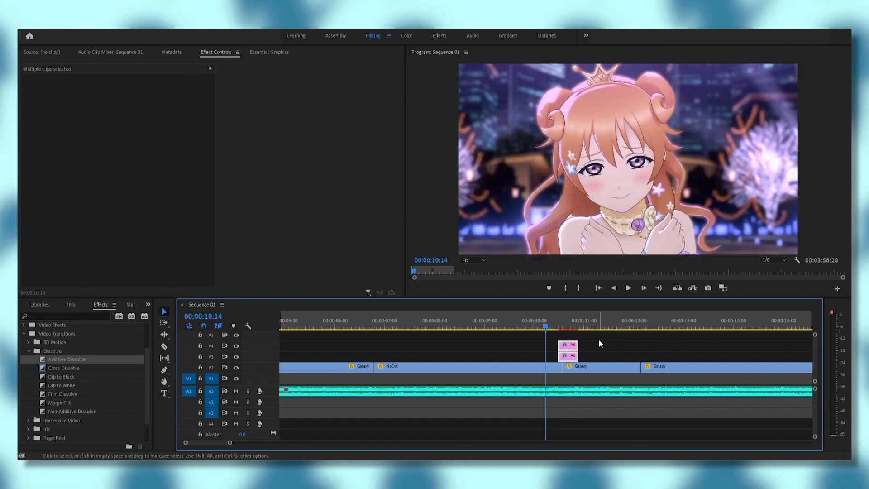
left_click(628, 289)
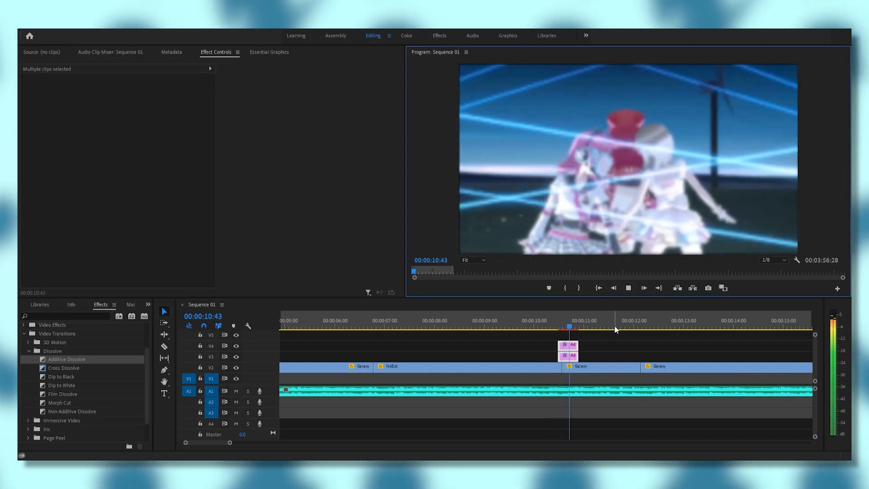
mouse_move(603, 326)
left_mouse_down()
mouse_move(546, 326)
mouse_move(591, 330)
left_mouse_up()
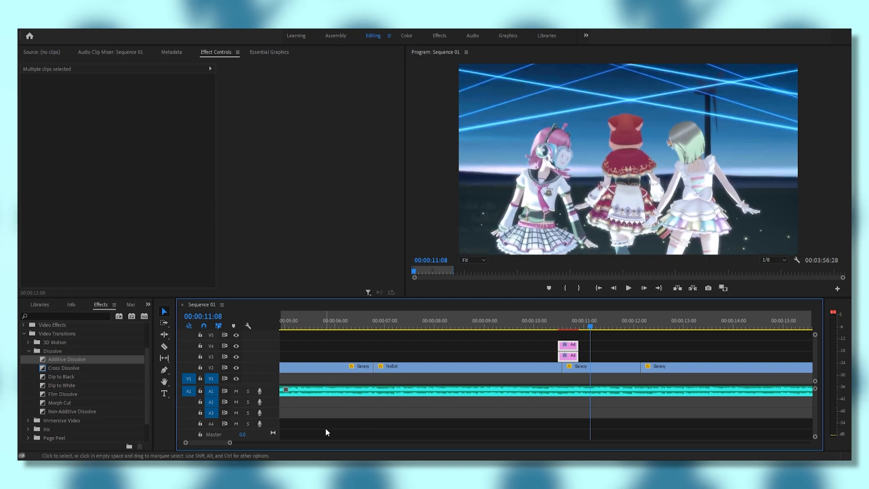
Show the whole edit on the timeline and move the playhead to about 00:00:30:27
left_click_drag(230, 443, 439, 442)
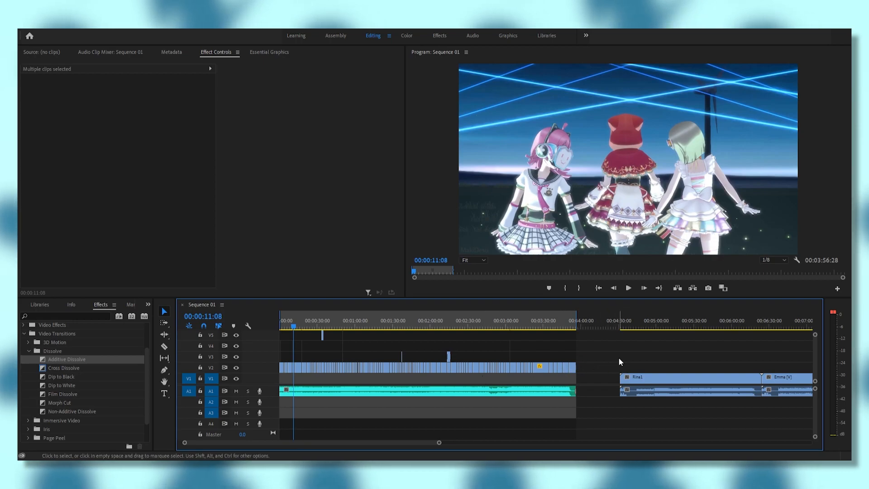
left_click(321, 327)
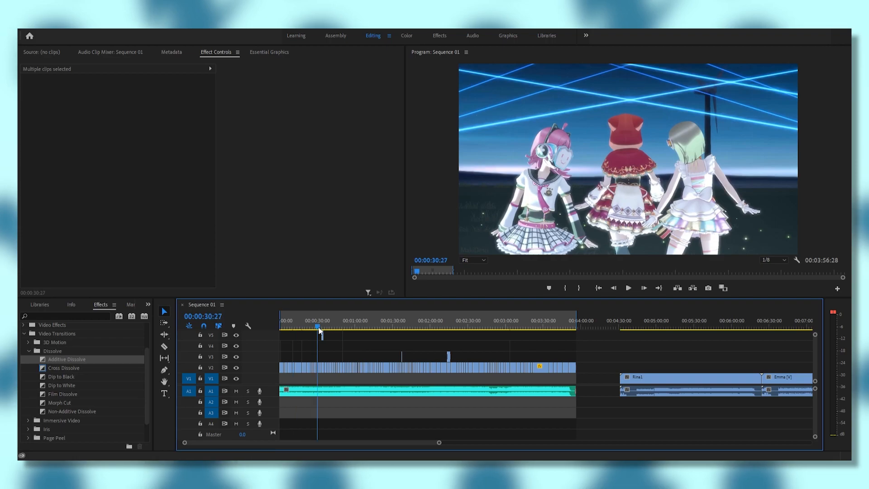